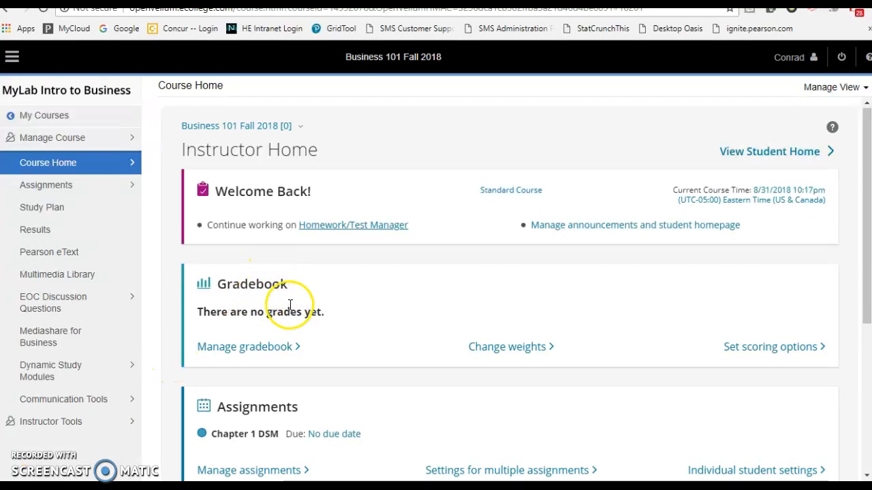
# - Open the Assignment Manager from the course's instructor tools
pyautogui.click(866, 197)
pyautogui.moveTo(867, 198); pyautogui.dragTo(866, 242)
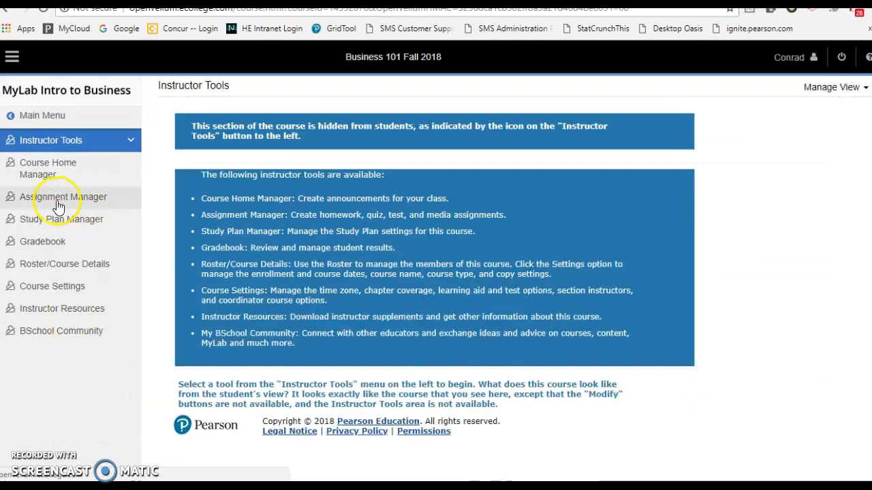
pyautogui.click(76, 204)
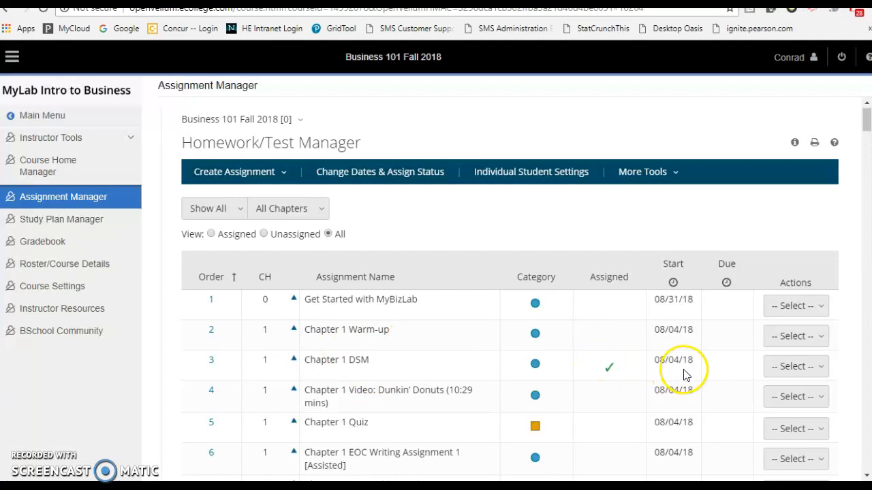
# - Review the actions available for the Chapter 1 DSM assignment without applying any of them
pyautogui.click(821, 371)
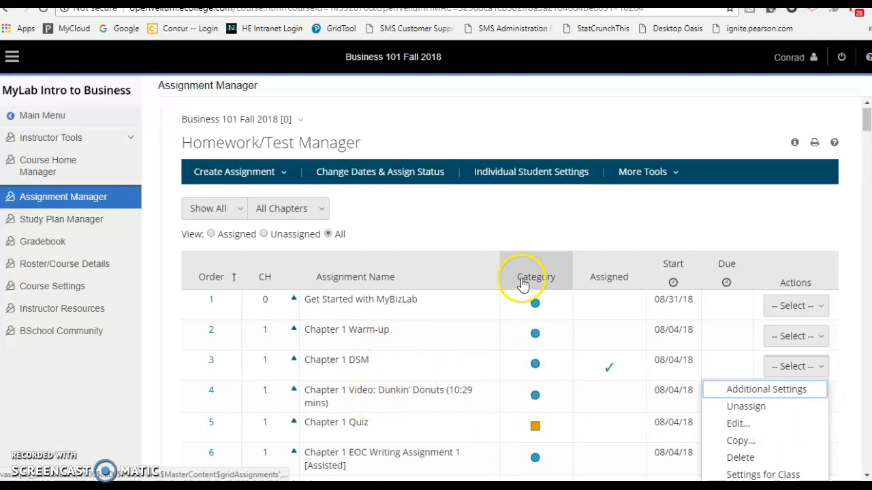
pyautogui.click(560, 217)
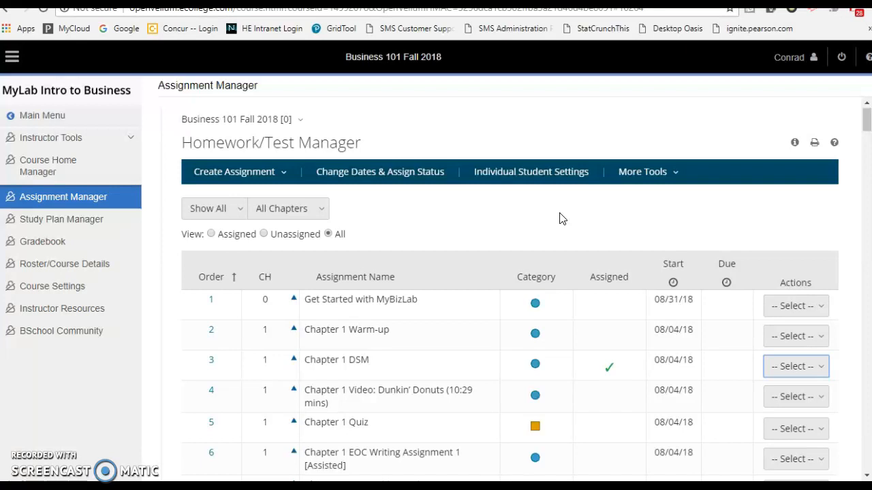
pyautogui.doubleClick(362, 359)
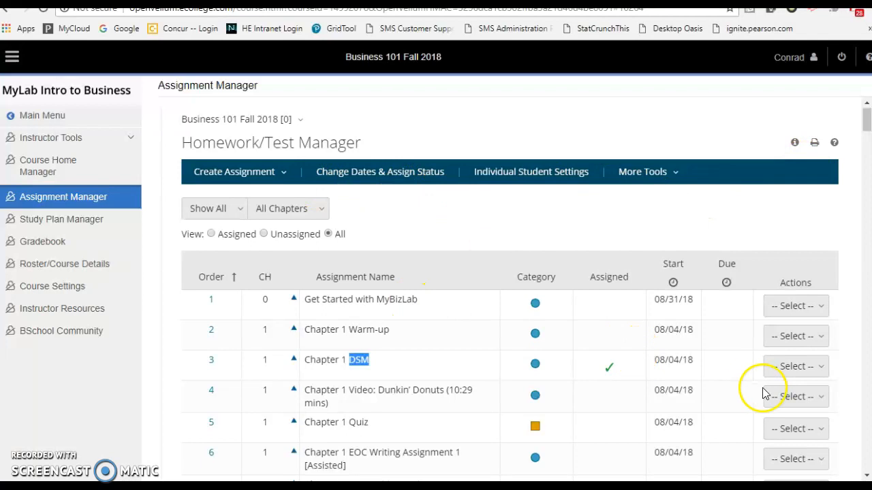
# - Assign the Chapter 2 DSM homework to the class
pyautogui.moveTo(867, 134); pyautogui.dragTo(867, 152)
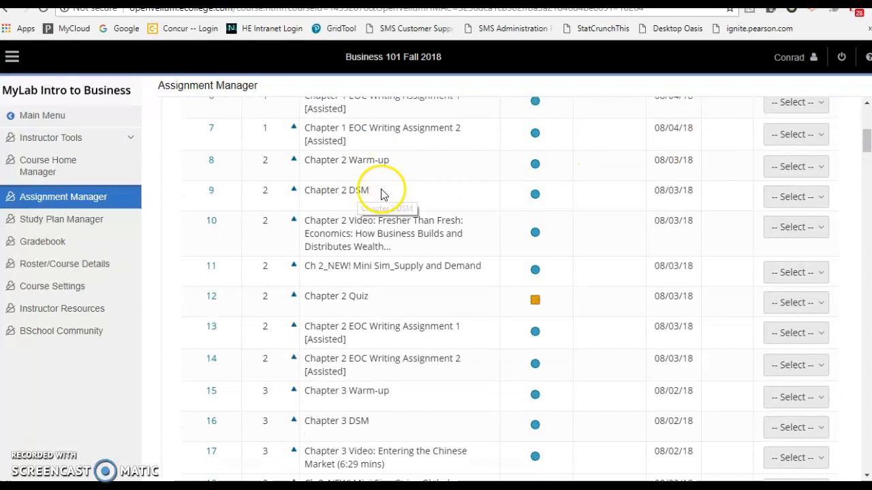
pyautogui.click(823, 197)
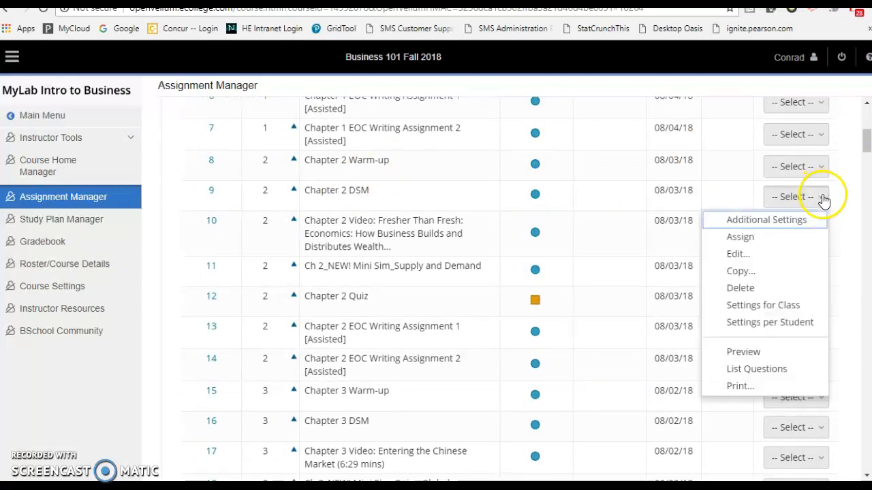
pyautogui.click(770, 239)
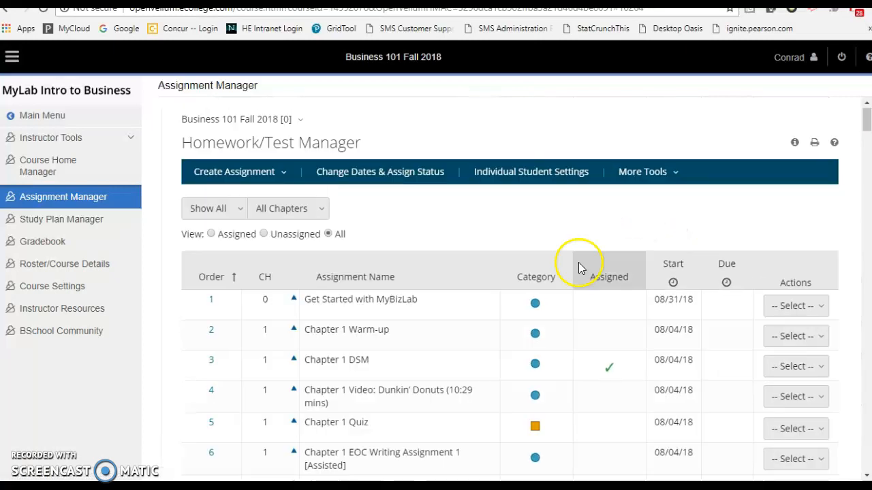
# - Assign the Chapter 3 DSM homework to the class
pyautogui.moveTo(866, 124); pyautogui.dragTo(867, 149)
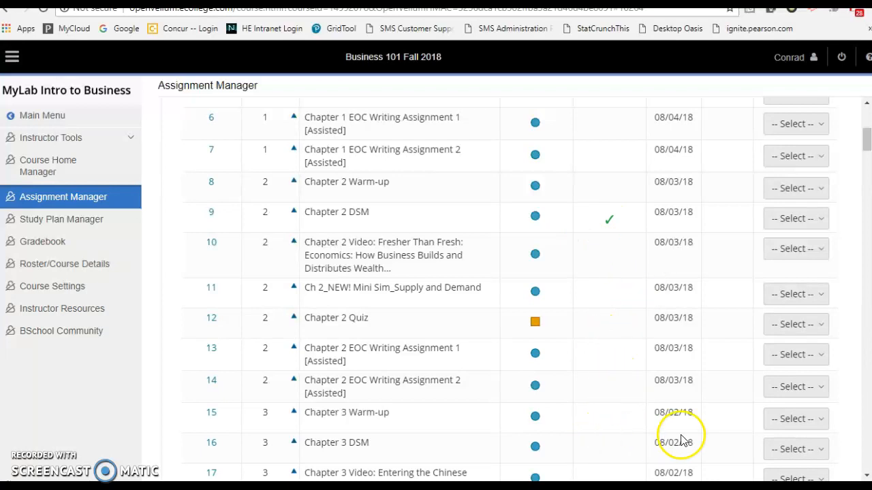
pyautogui.click(814, 451)
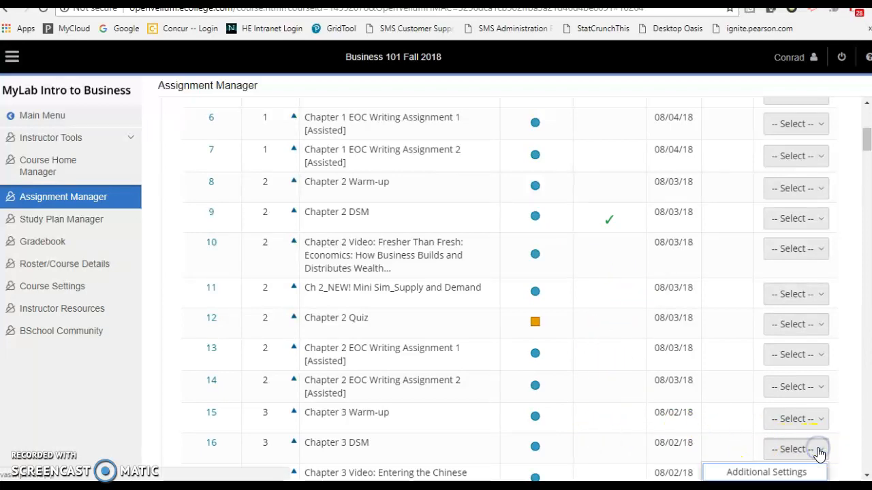
pyautogui.moveTo(866, 144); pyautogui.dragTo(866, 156)
pyautogui.click(759, 311)
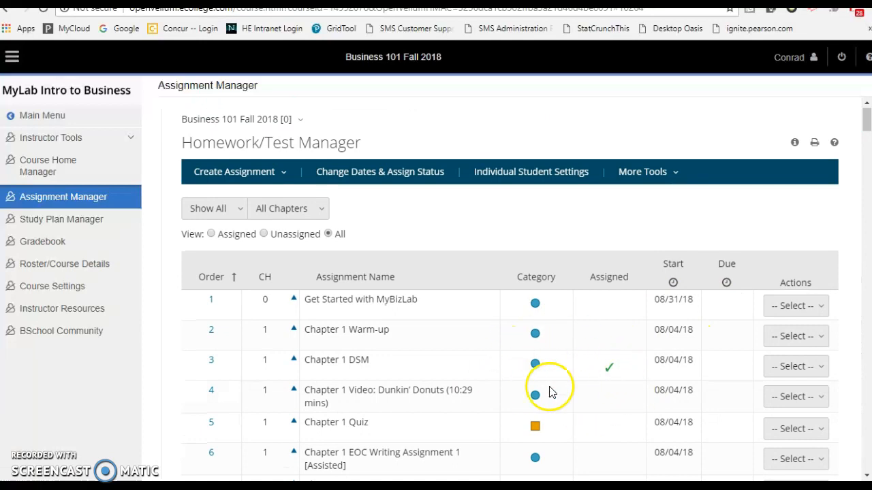
# - Show only assigned items and open Chapter 1 DSM for editing, recovering its unsaved version
pyautogui.click(211, 235)
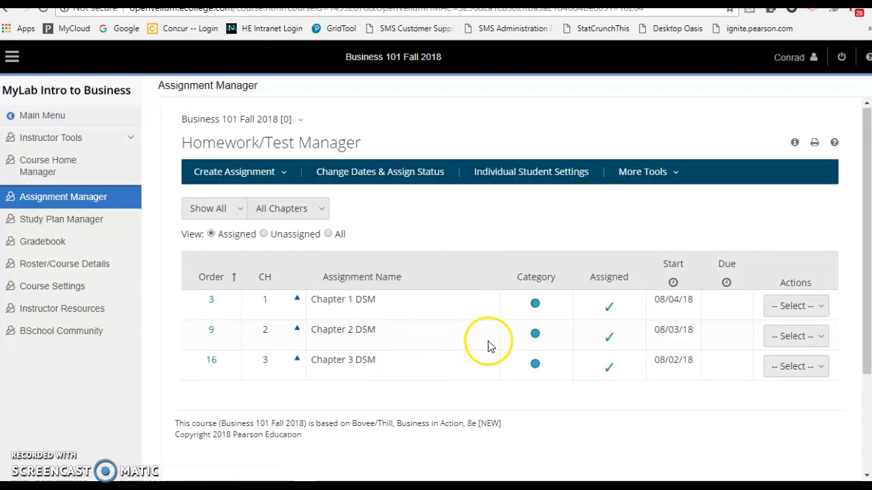
pyautogui.click(822, 307)
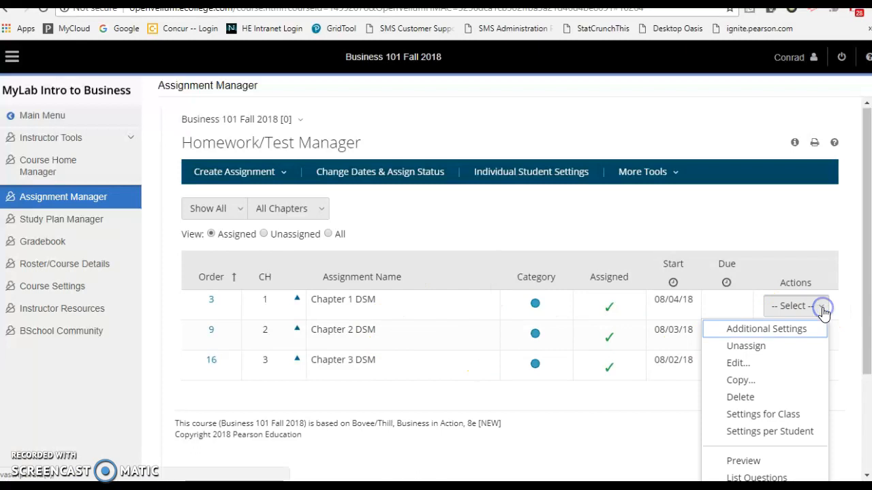
pyautogui.click(777, 366)
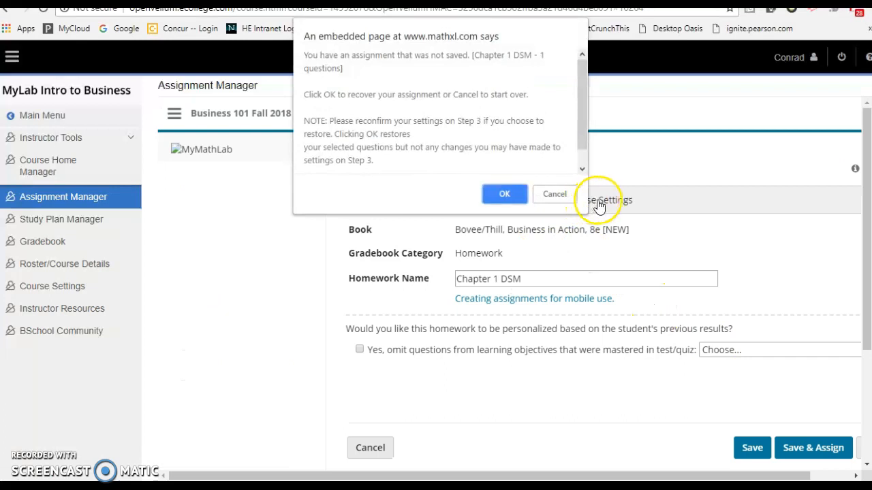
pyautogui.click(507, 194)
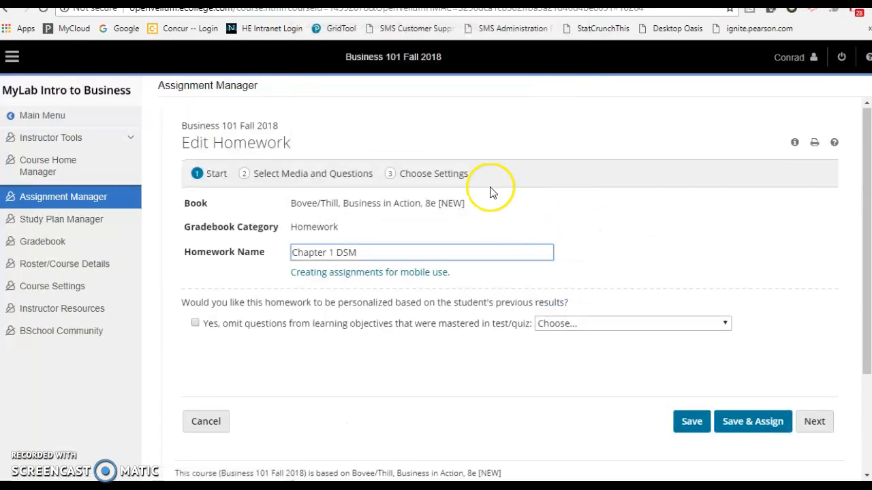
# - Try to go straight to the Choose Settings stage of the Chapter 1 DSM homework
pyautogui.click(459, 175)
pyautogui.click(555, 94)
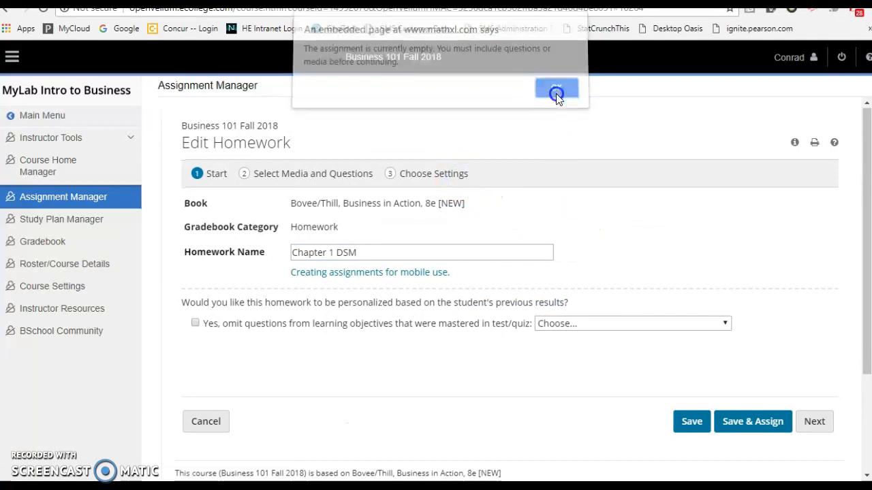
pyautogui.click(450, 176)
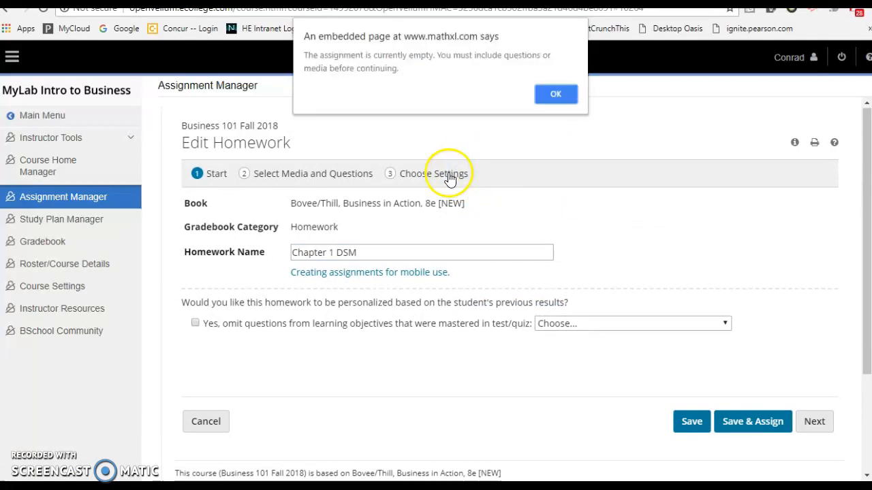
pyautogui.click(560, 99)
# - Open the Select Media and Questions stage and check the module selected for Chapter 1 DSM
pyautogui.click(334, 174)
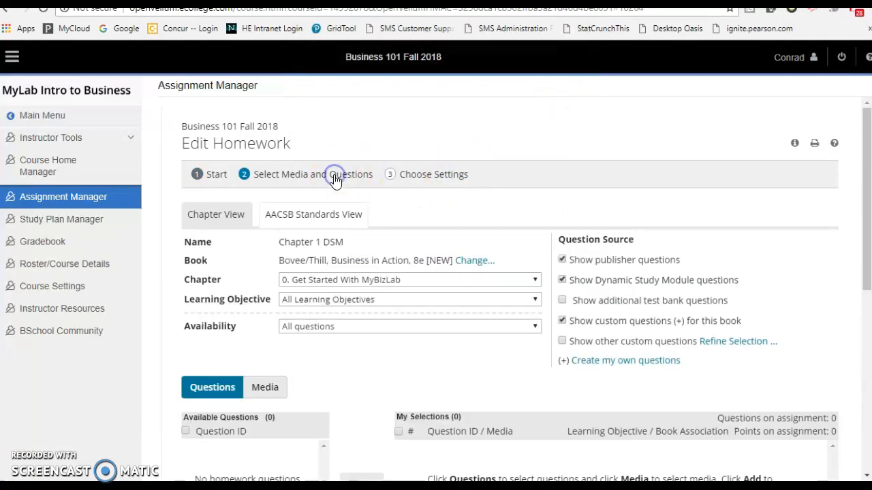
pyautogui.moveTo(862, 184); pyautogui.dragTo(867, 231)
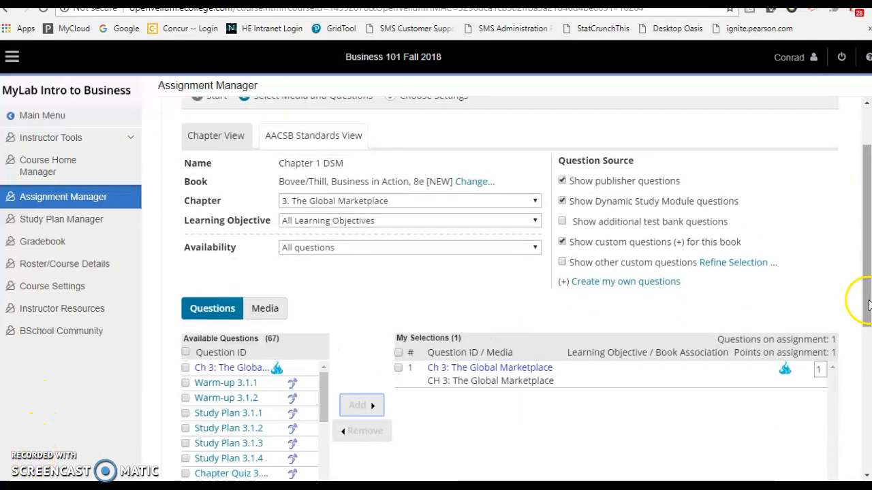
pyautogui.moveTo(860, 301); pyautogui.dragTo(860, 305)
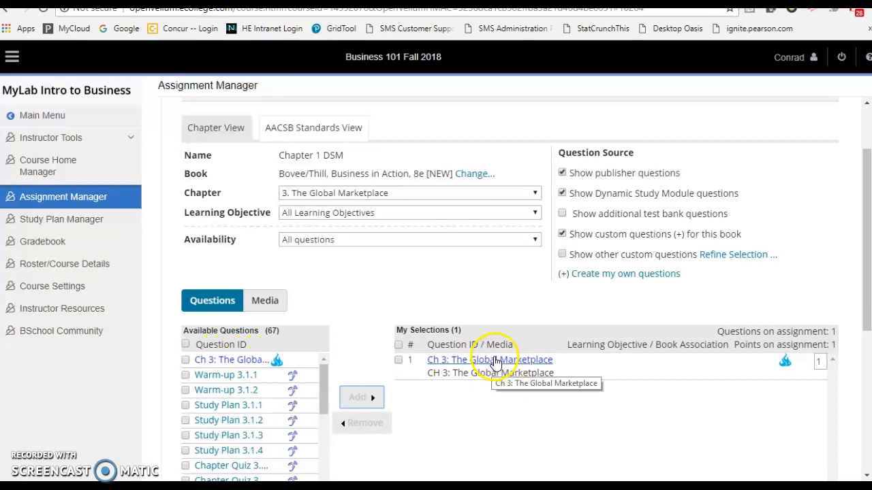
pyautogui.moveTo(859, 247); pyautogui.dragTo(857, 216)
# - Set the Chapter 1 DSM due date to 9/12/2018 in its settings, and save and assign the homework
pyautogui.click(429, 162)
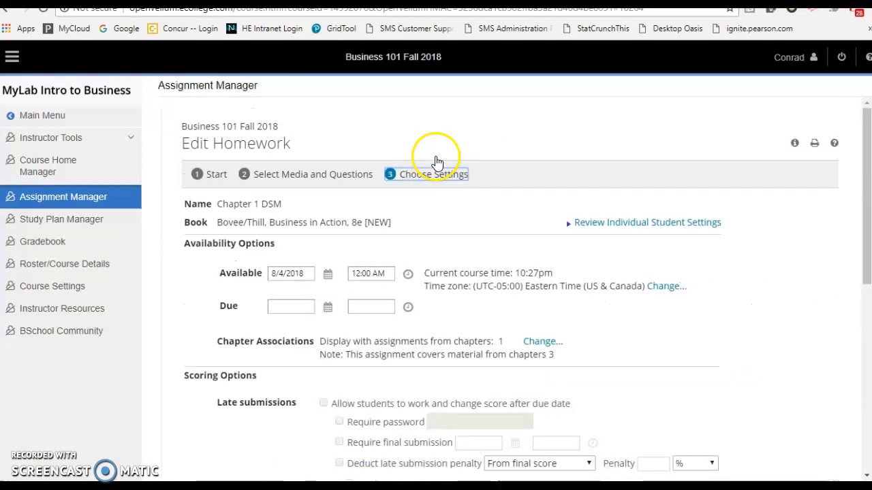
pyautogui.moveTo(865, 166); pyautogui.dragTo(867, 175)
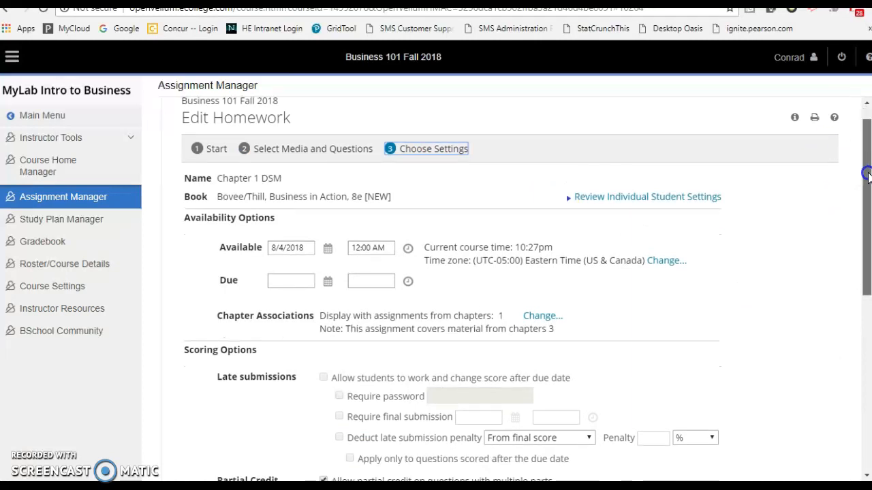
pyautogui.click(296, 281)
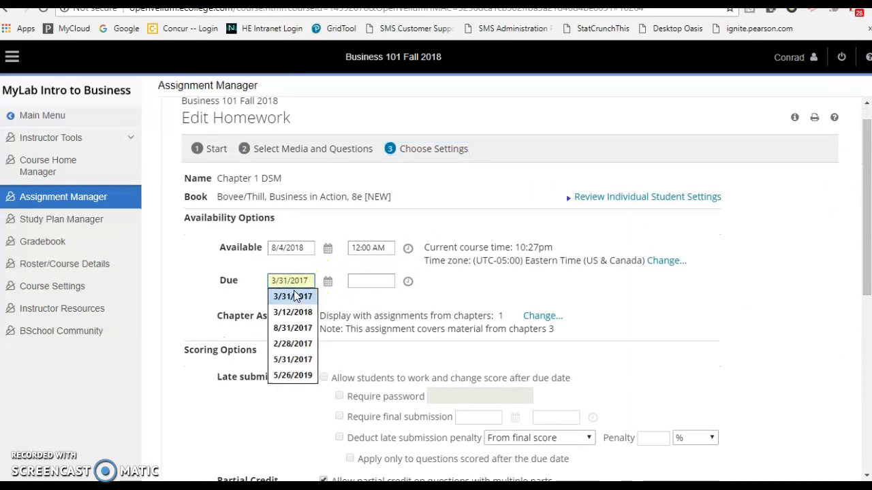
pyautogui.click(327, 282)
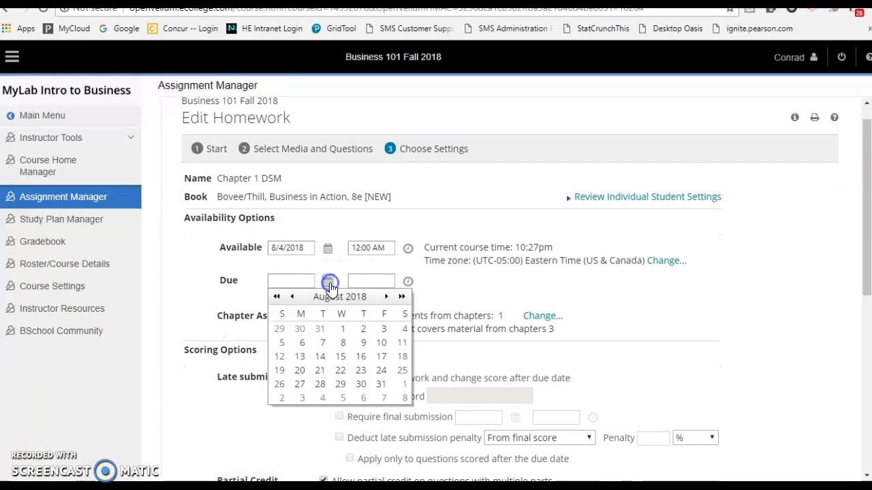
pyautogui.click(386, 298)
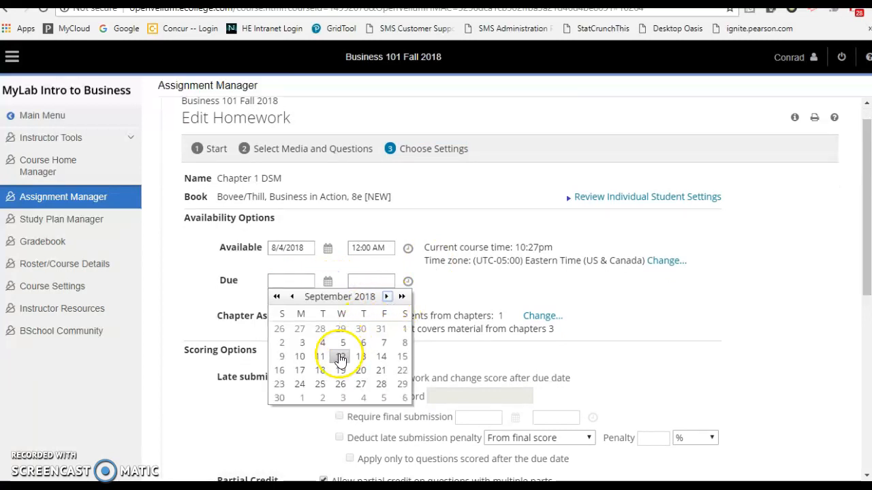
pyautogui.click(339, 357)
pyautogui.click(204, 286)
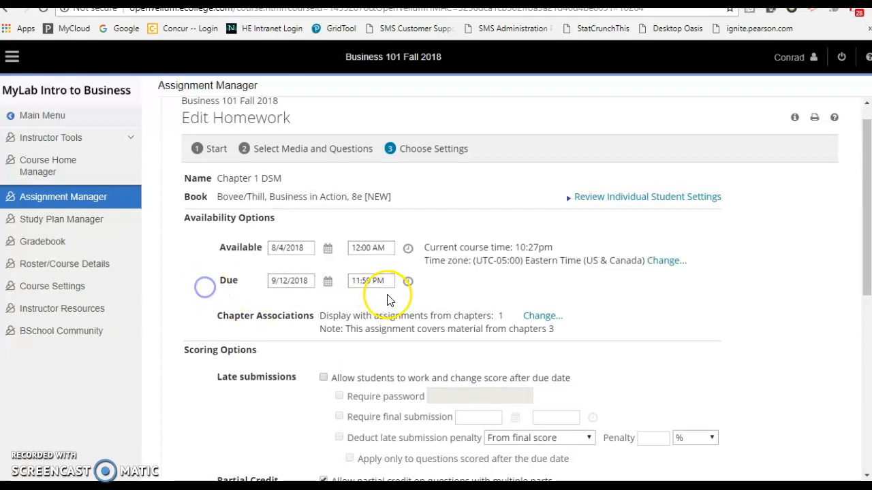
pyautogui.moveTo(869, 211); pyautogui.dragTo(868, 386)
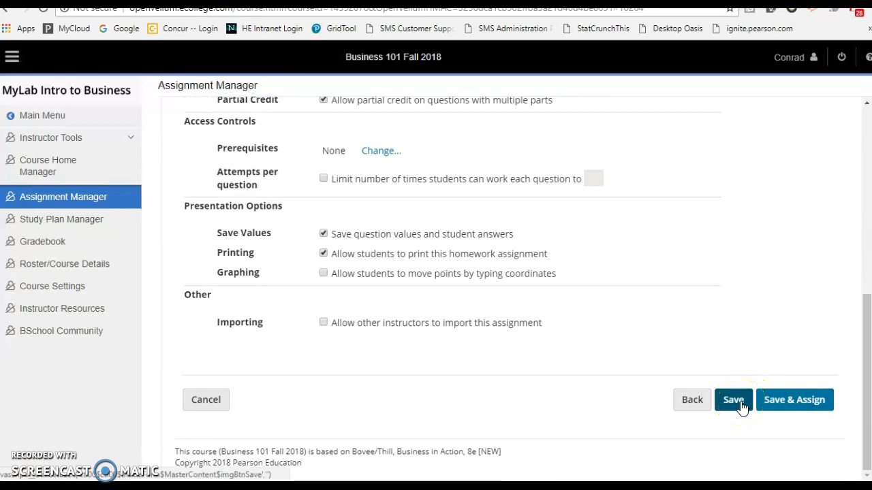
pyautogui.click(786, 407)
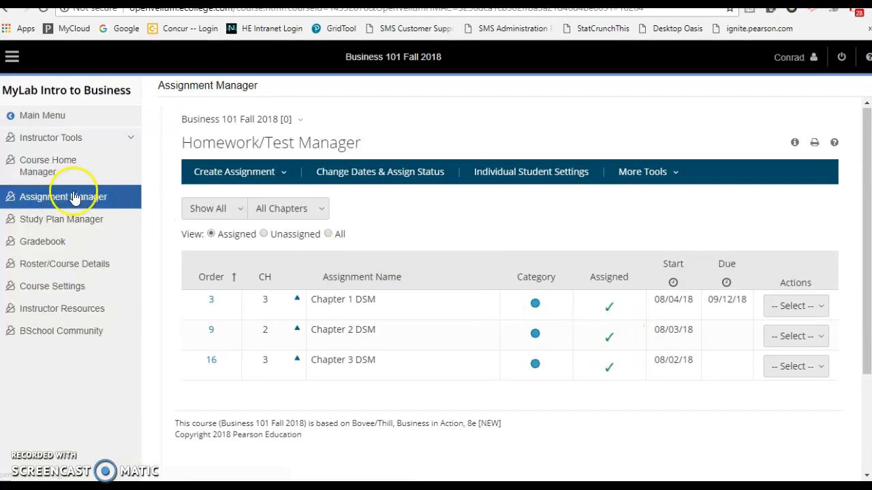
# - Return to Course Home, dismiss the enhancements announcement and switch to the student home view
pyautogui.click(51, 120)
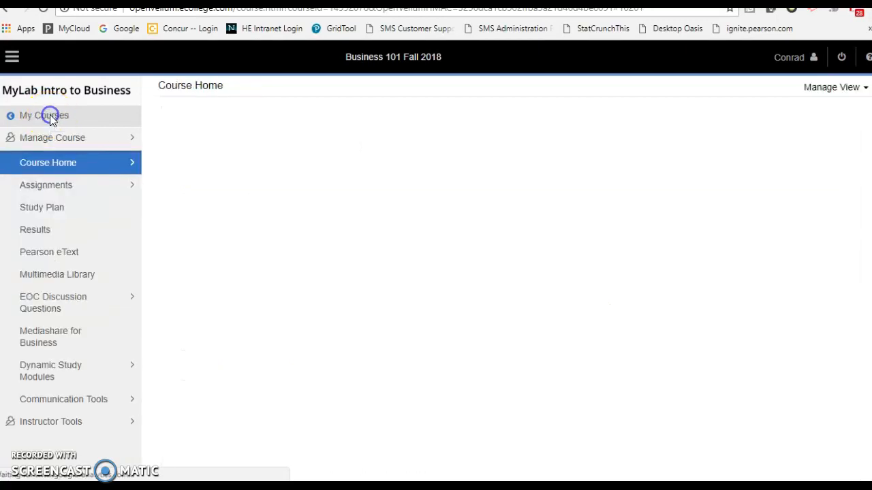
pyautogui.click(56, 164)
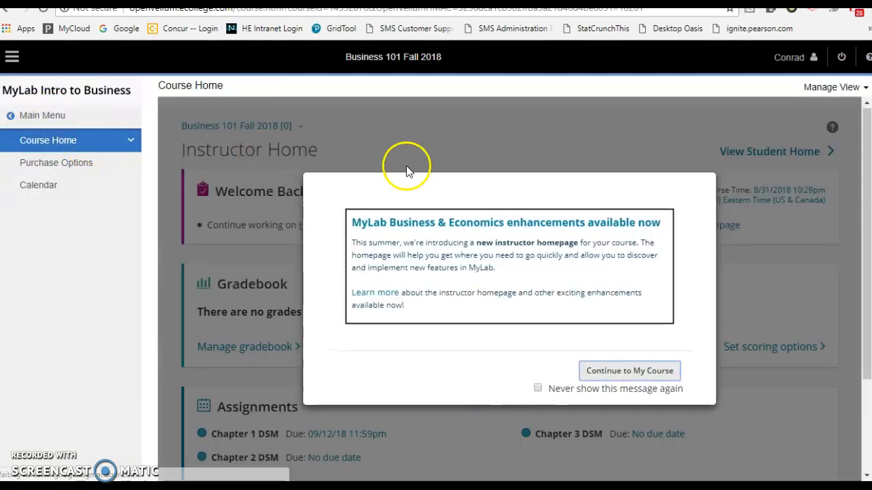
pyautogui.click(654, 373)
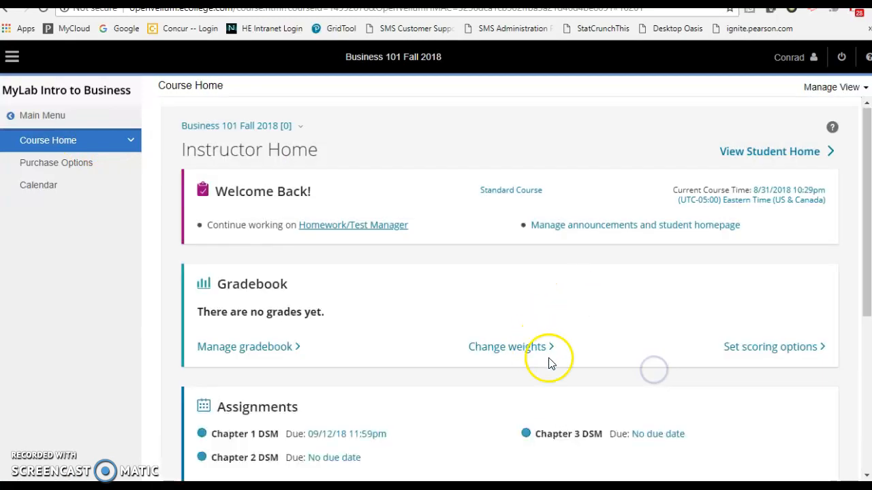
pyautogui.click(770, 154)
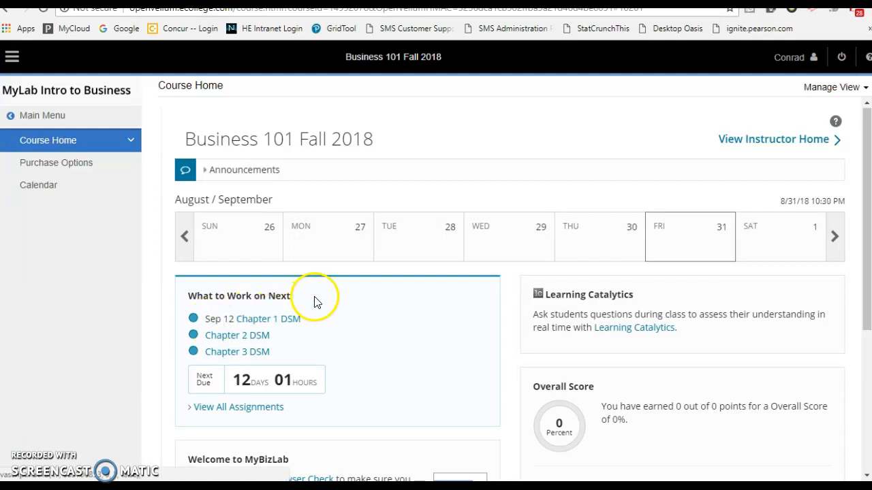
# - Advance the student calendar to the week of September 9–15 and check what is due on Wednesday the 12th
pyautogui.click(832, 236)
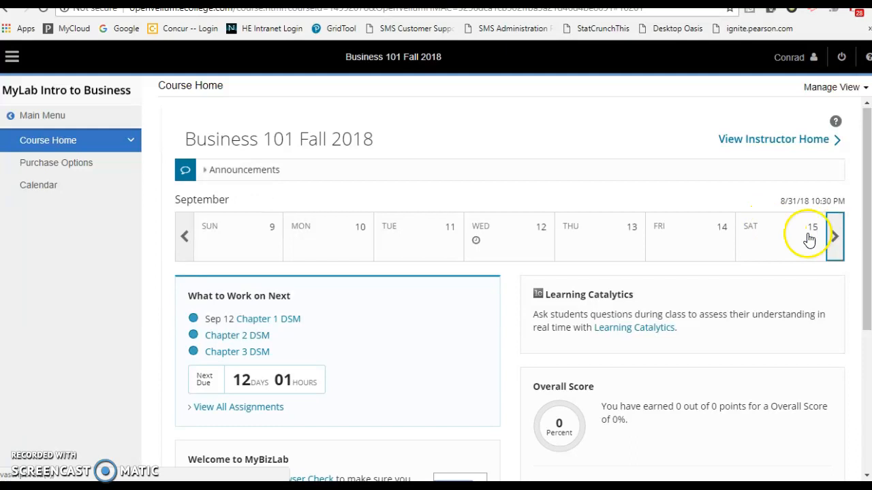
pyautogui.click(478, 244)
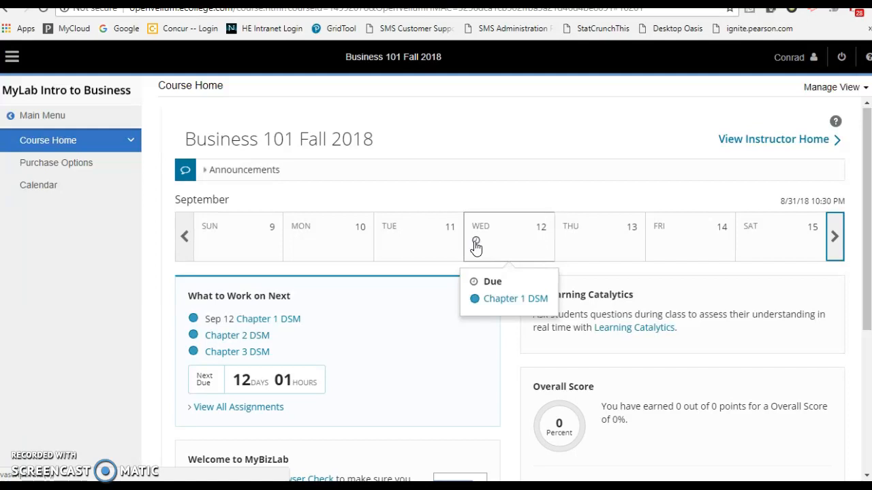
pyautogui.click(15, 451)
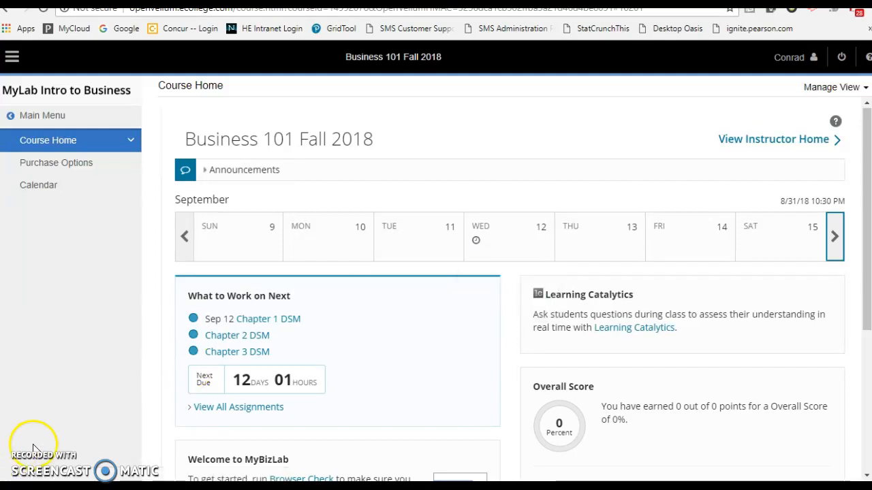
# - Open the Assignment Manager's Change Dates & Assign Status page from Instructor Tools and collapse the course menu
pyautogui.click(49, 116)
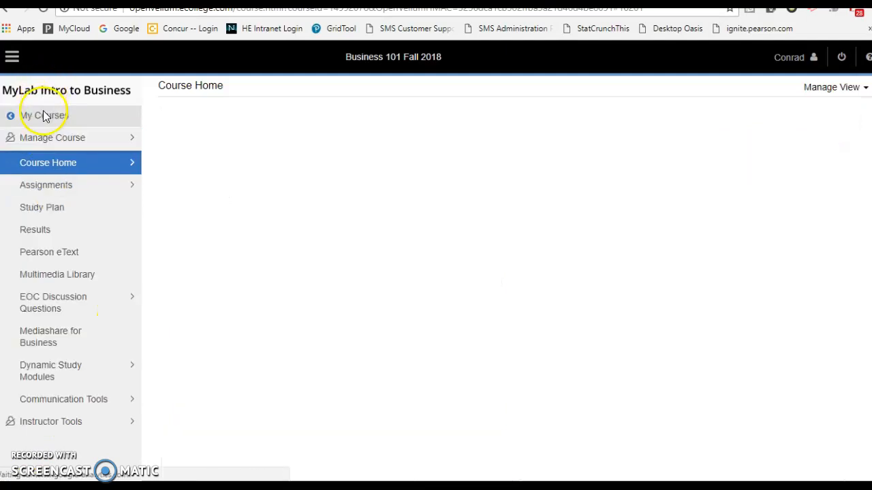
pyautogui.click(62, 422)
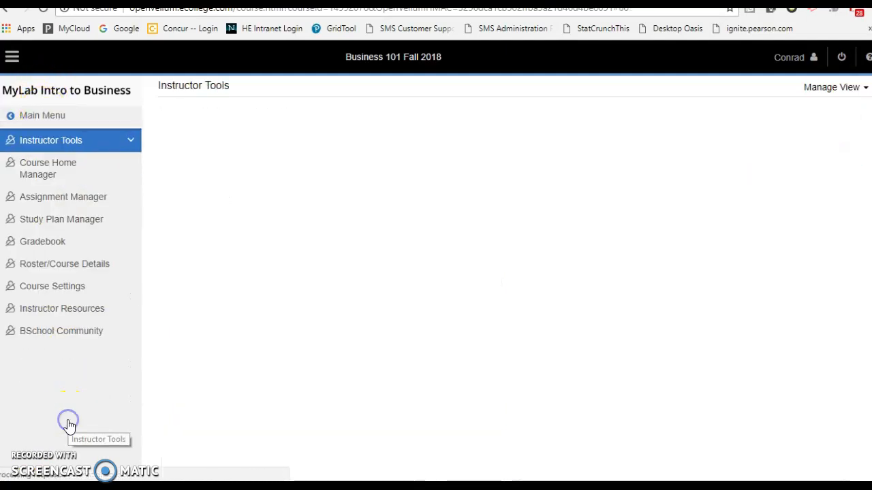
pyautogui.click(77, 181)
pyautogui.click(80, 195)
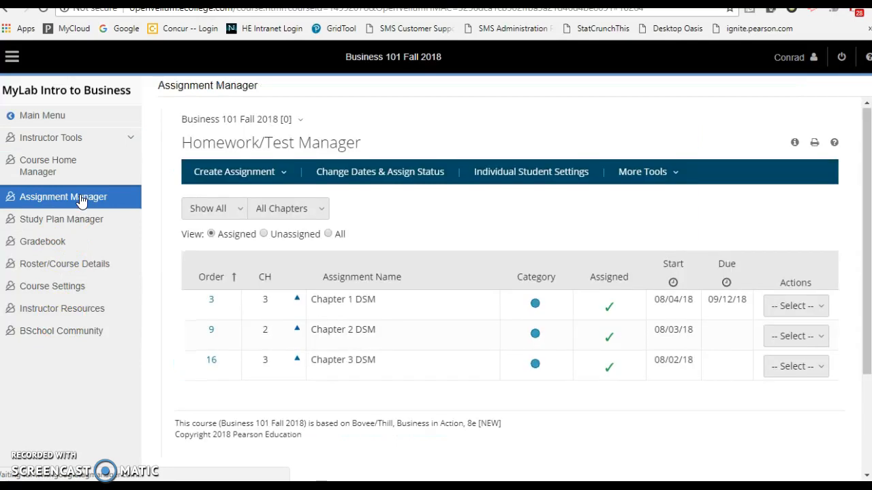
pyautogui.click(386, 174)
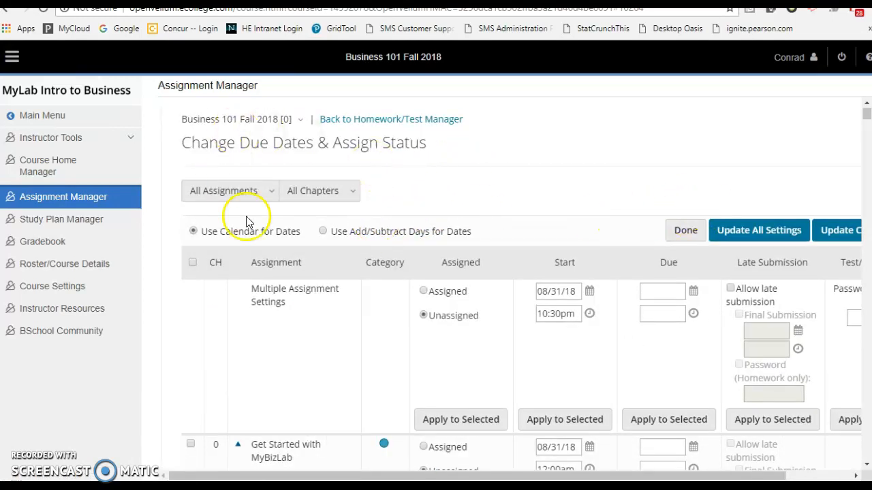
pyautogui.click(15, 61)
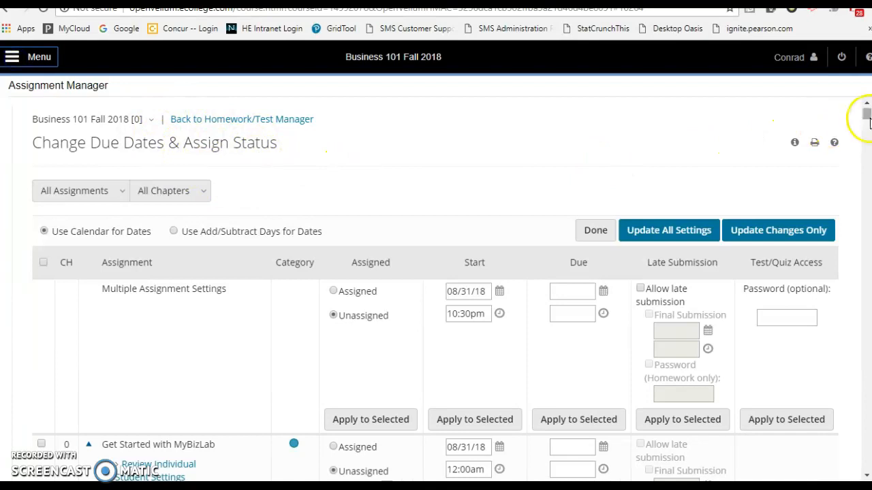
# - Mark Chapter 4 DSM and Chapter 5 DSM as assigned, and save only the changed settings
pyautogui.moveTo(866, 116); pyautogui.dragTo(866, 164)
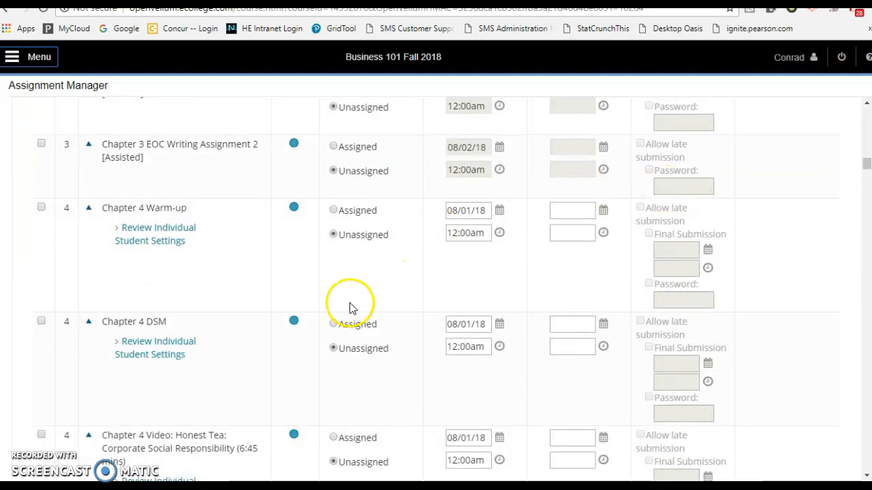
pyautogui.click(333, 324)
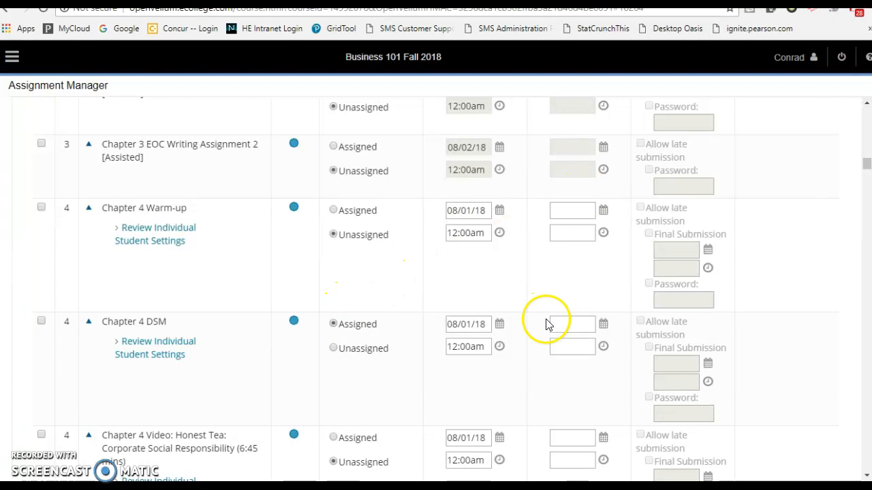
pyautogui.moveTo(867, 170); pyautogui.dragTo(867, 183)
pyautogui.click(334, 177)
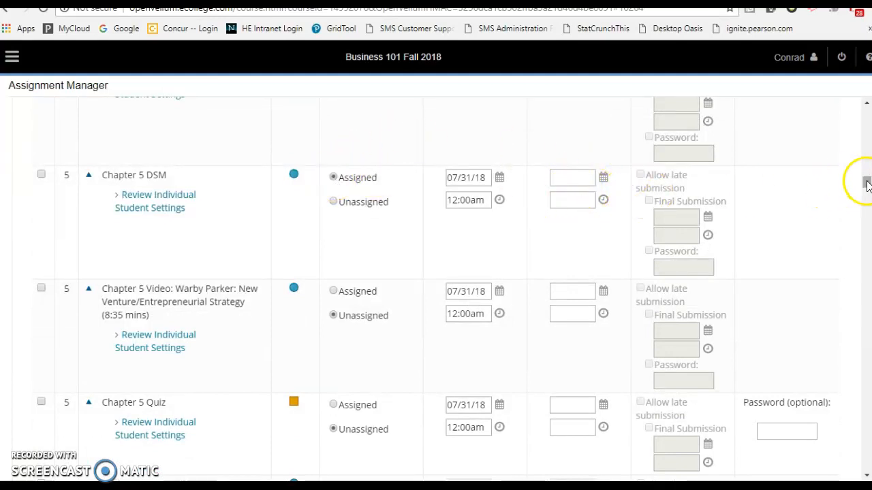
pyautogui.moveTo(867, 183); pyautogui.dragTo(866, 464)
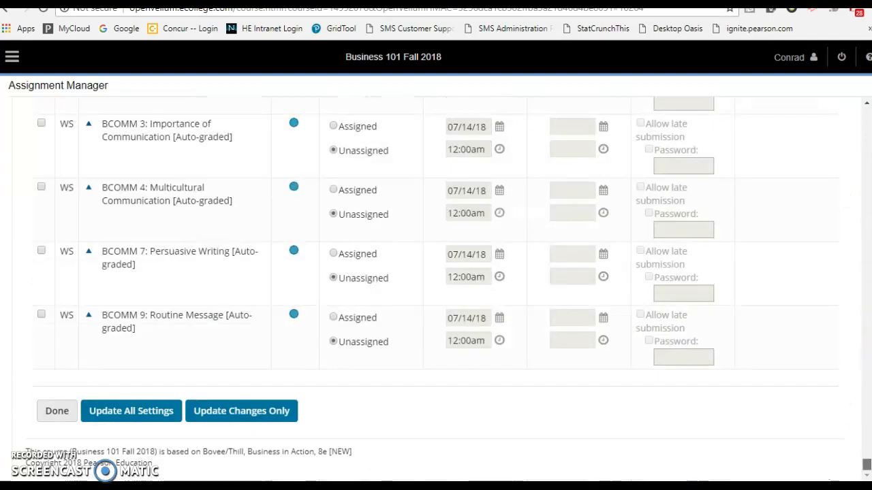
pyautogui.click(240, 411)
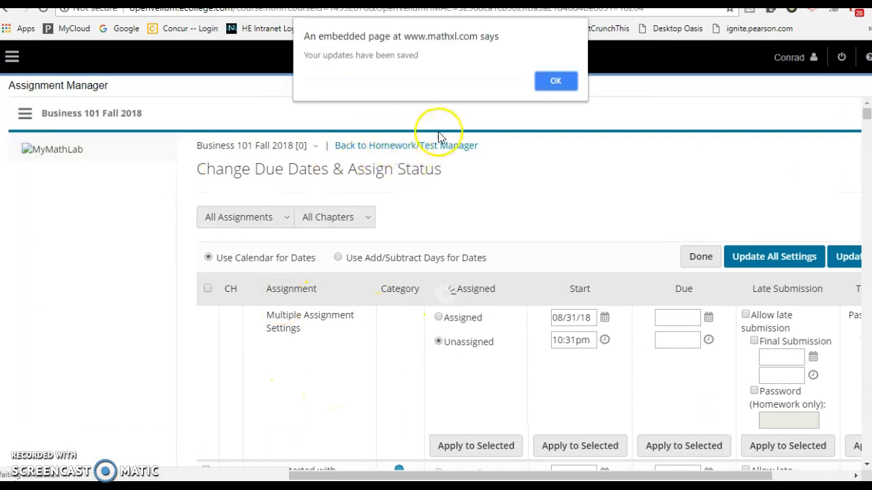
pyautogui.click(557, 79)
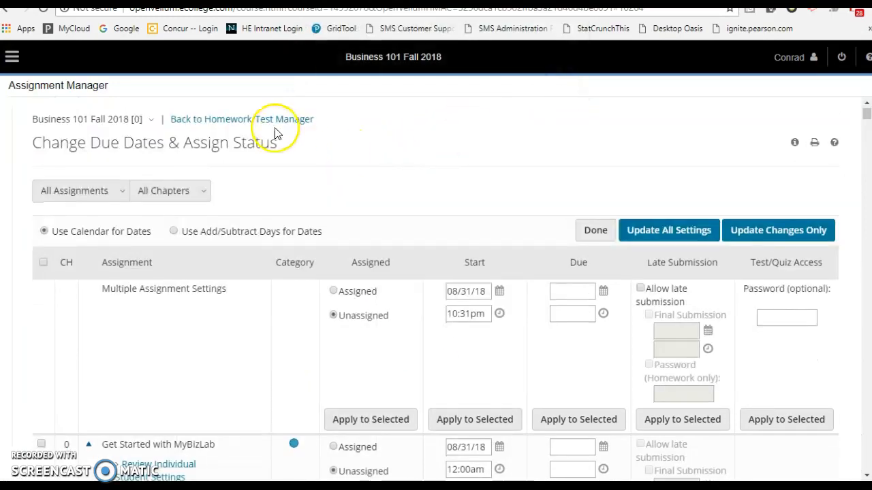
# - Return to the Homework/Test Manager, check the assigned homework and switch the view to all assignments
pyautogui.click(272, 120)
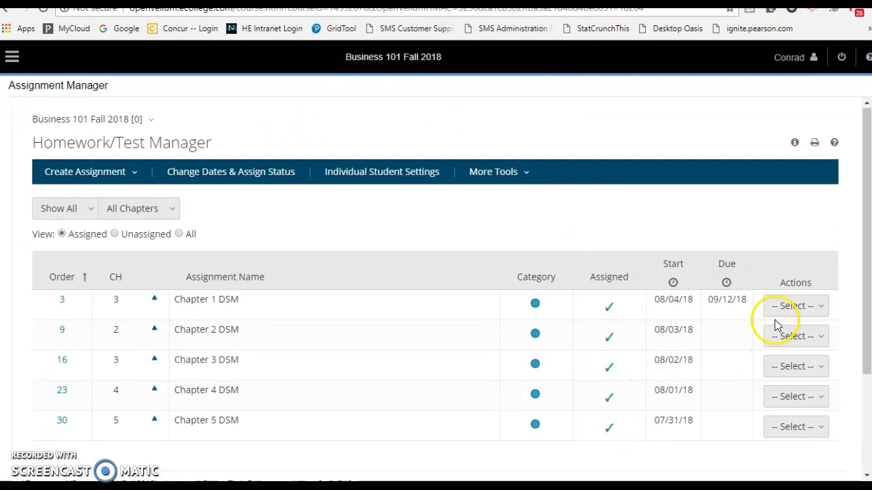
pyautogui.click(178, 234)
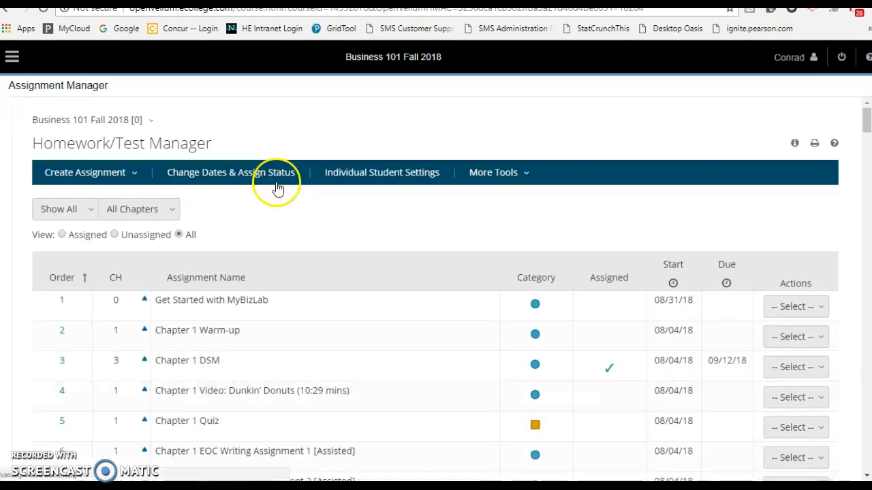